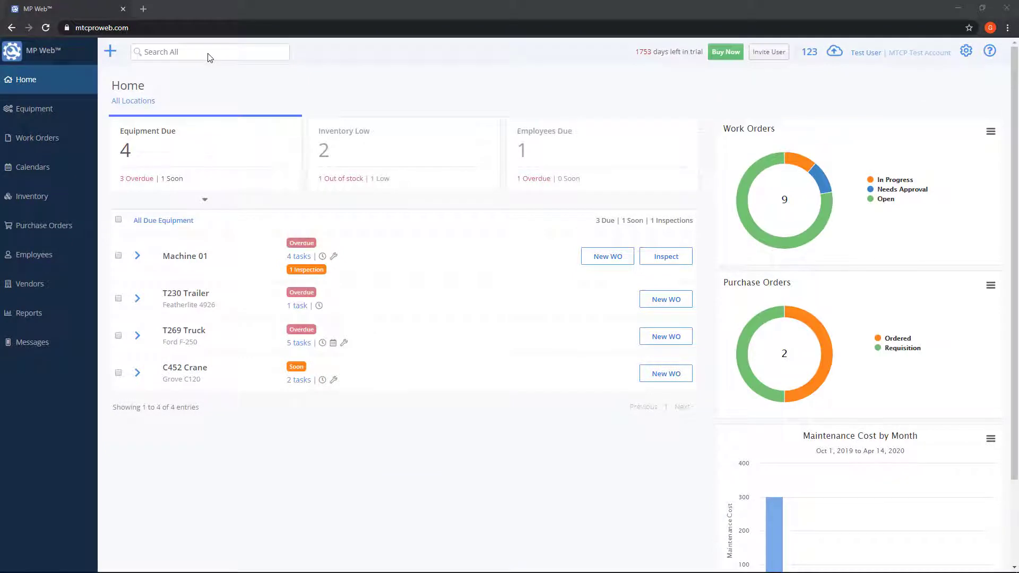
# Visit the work orders list, return Home, and cycle the Inventory Low, Employees Due and Equipment Due cards
pyautogui.click(33, 141)
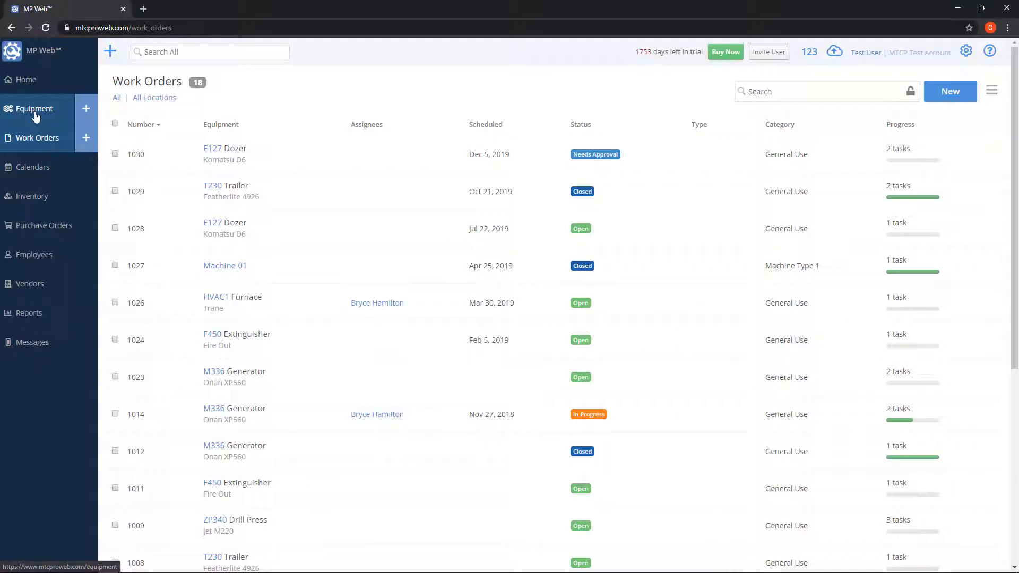
pyautogui.click(47, 82)
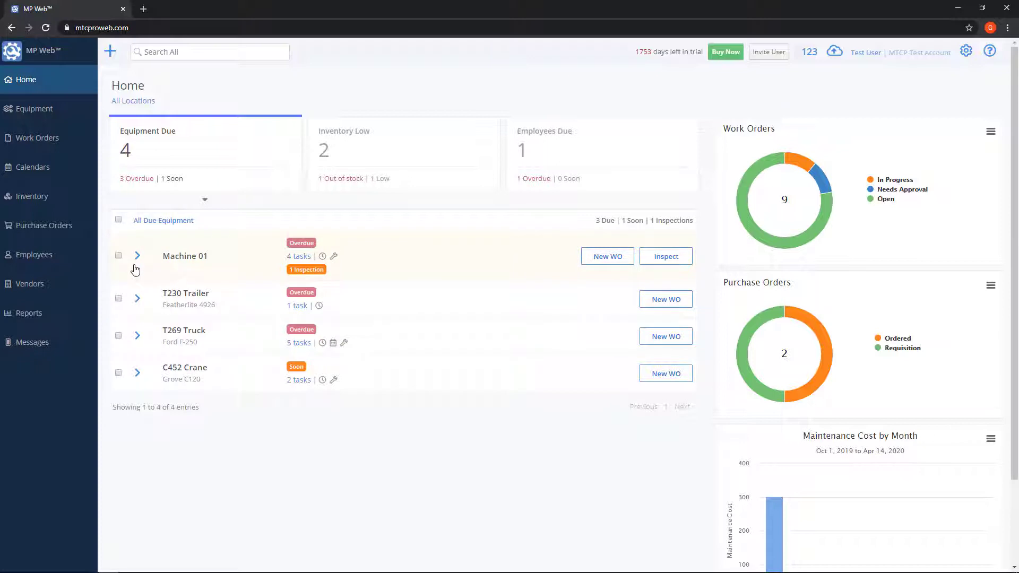
pyautogui.click(413, 153)
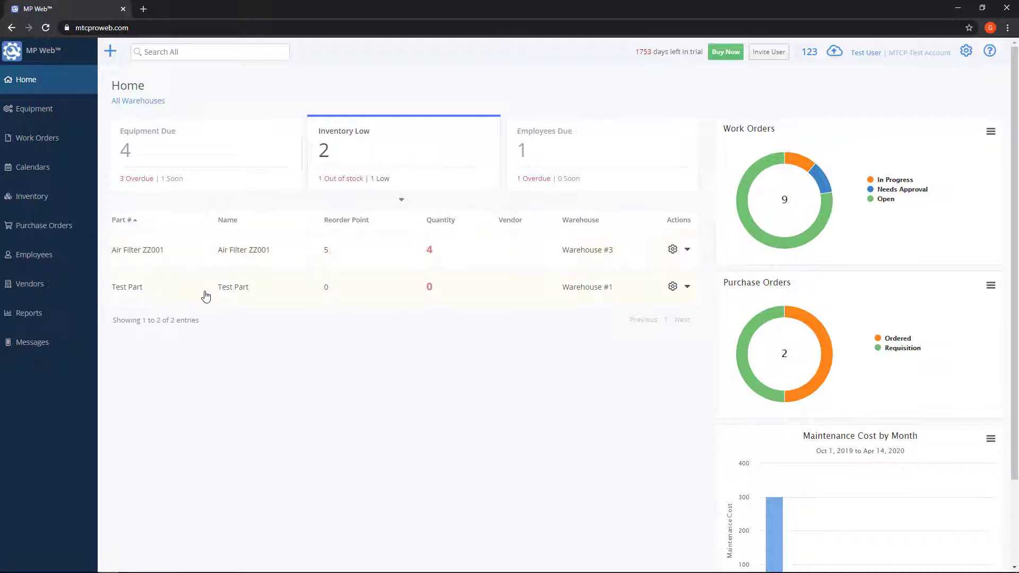
pyautogui.click(588, 131)
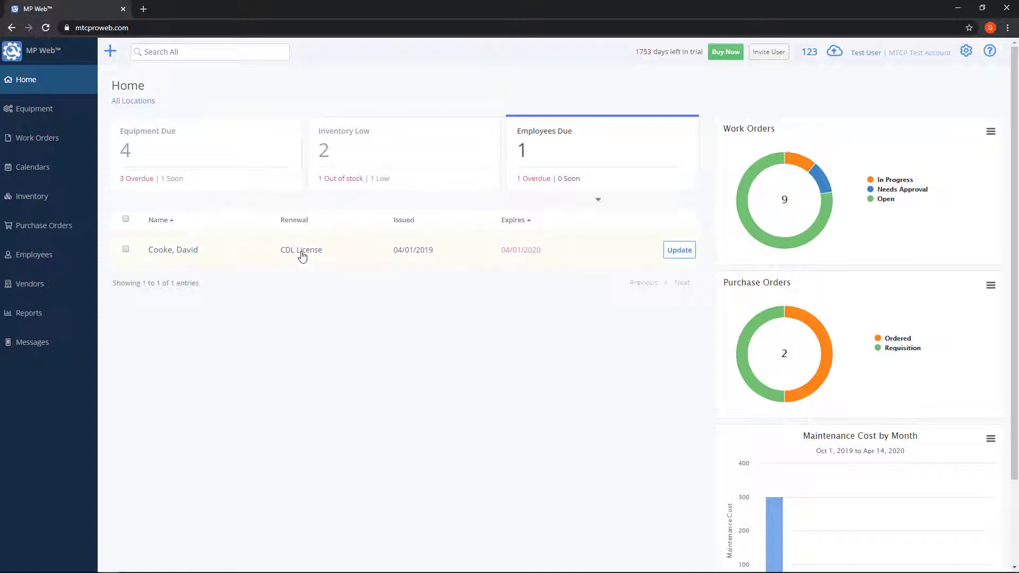
pyautogui.click(212, 154)
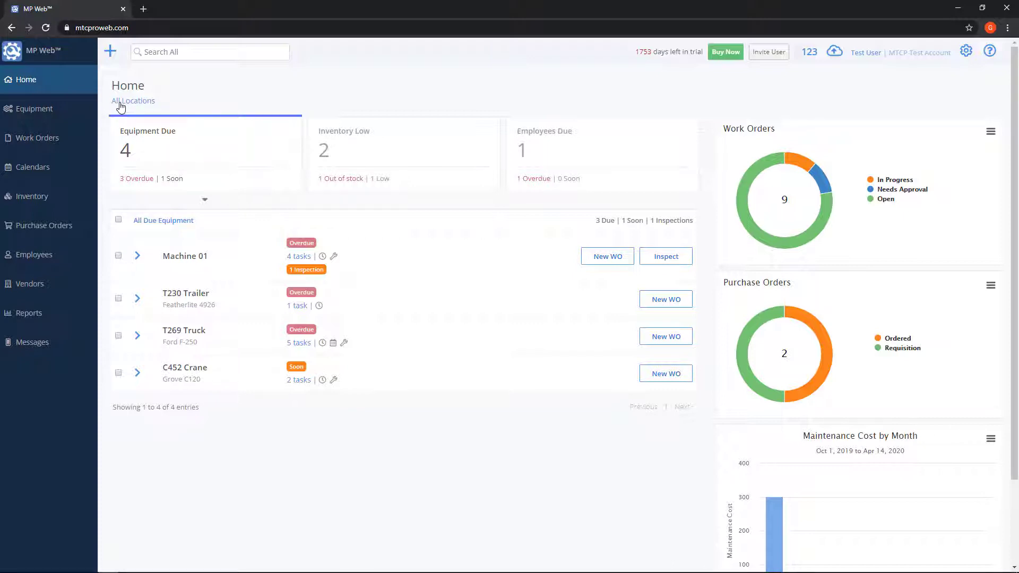
# Look at the location and warehouse filter choices without changing them, then return to due equipment
pyautogui.click(137, 103)
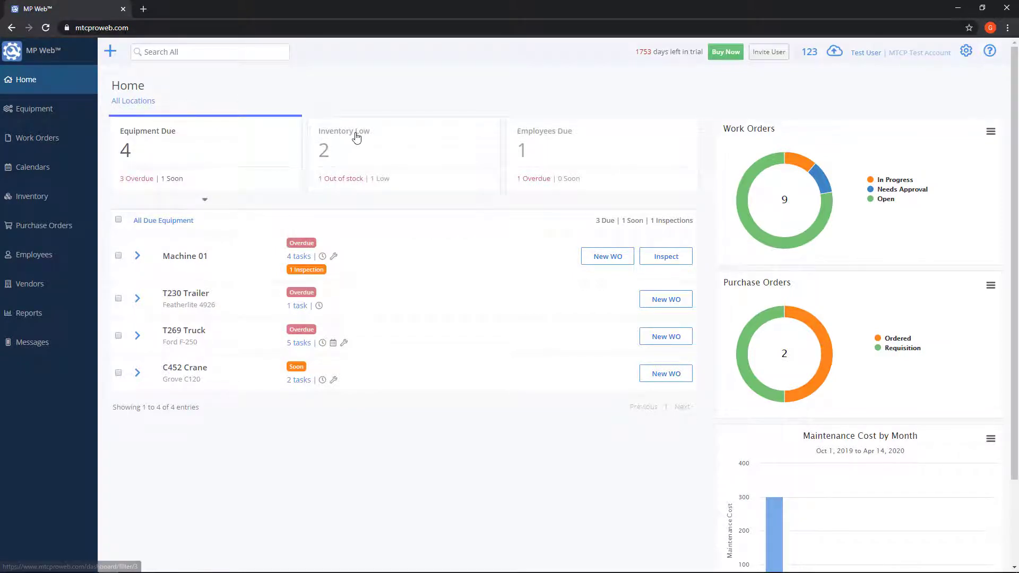
pyautogui.click(357, 137)
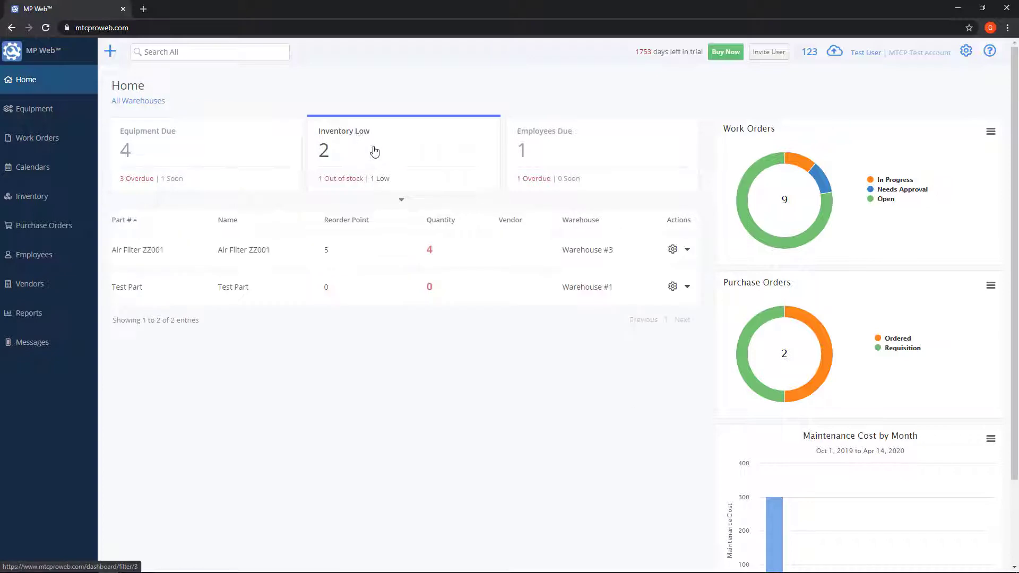
pyautogui.click(136, 106)
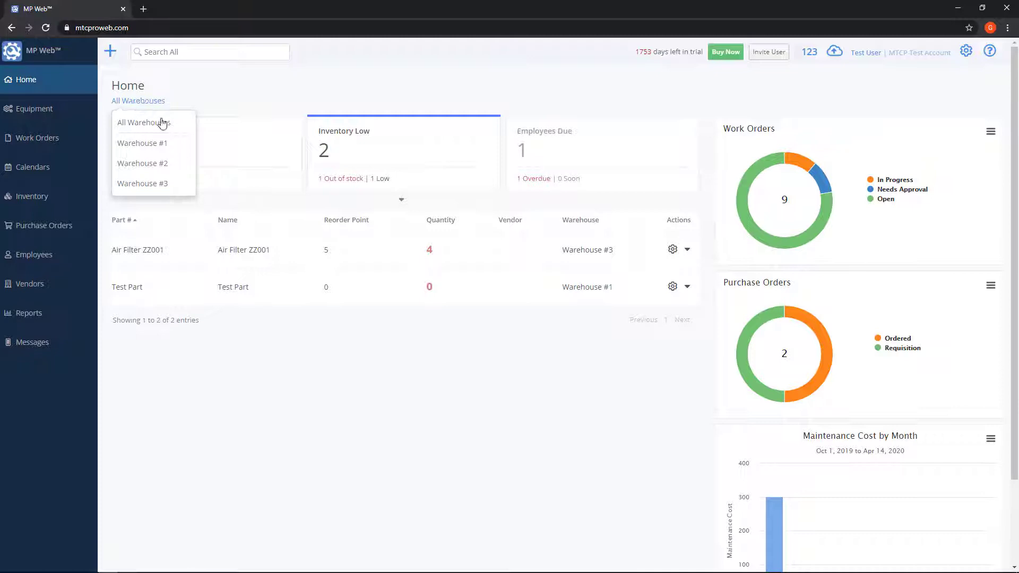
pyautogui.click(306, 96)
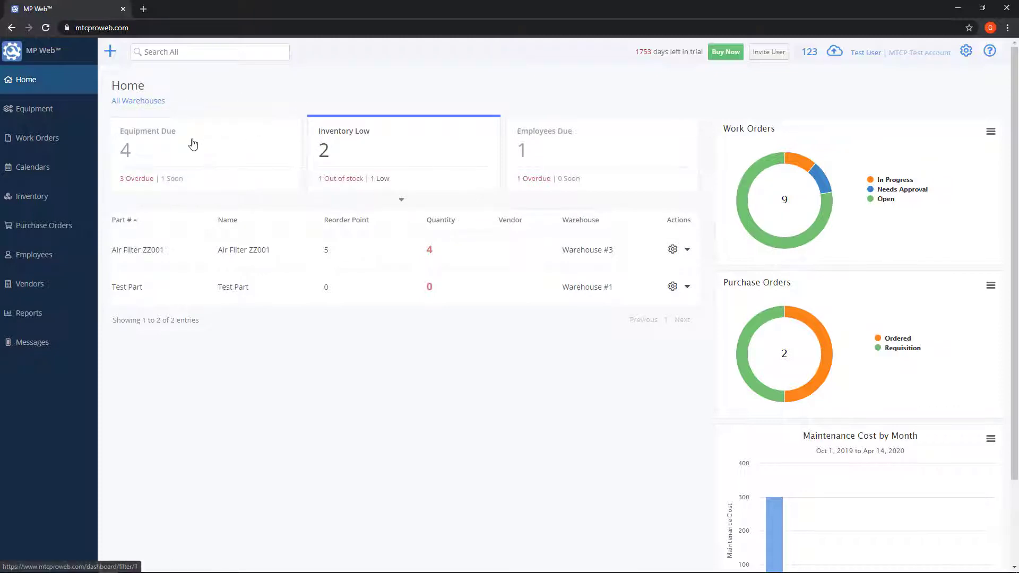
pyautogui.click(194, 144)
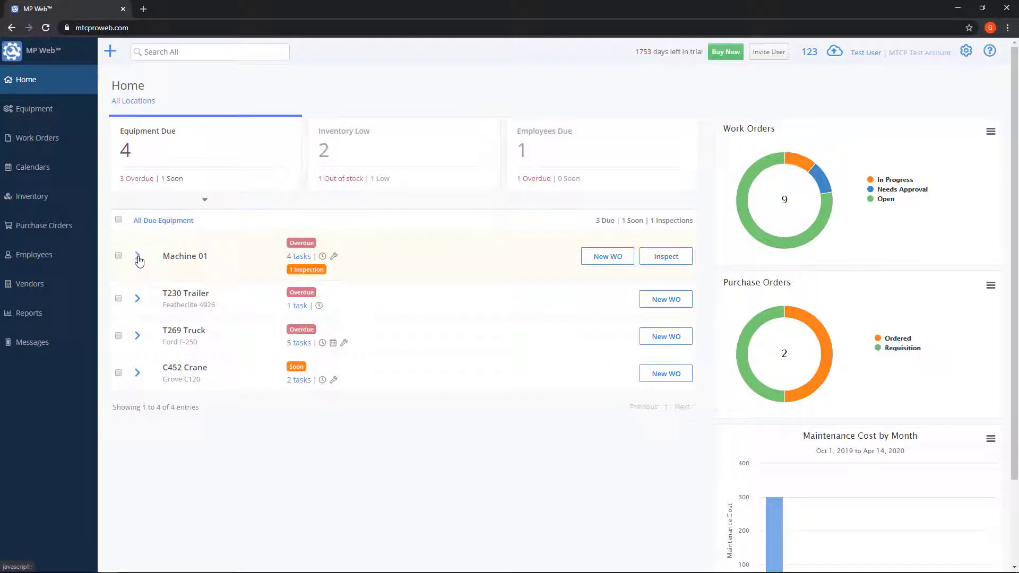
# Expand and collapse the due tasks for Machine 01 and T230 Trailer
pyautogui.click(138, 258)
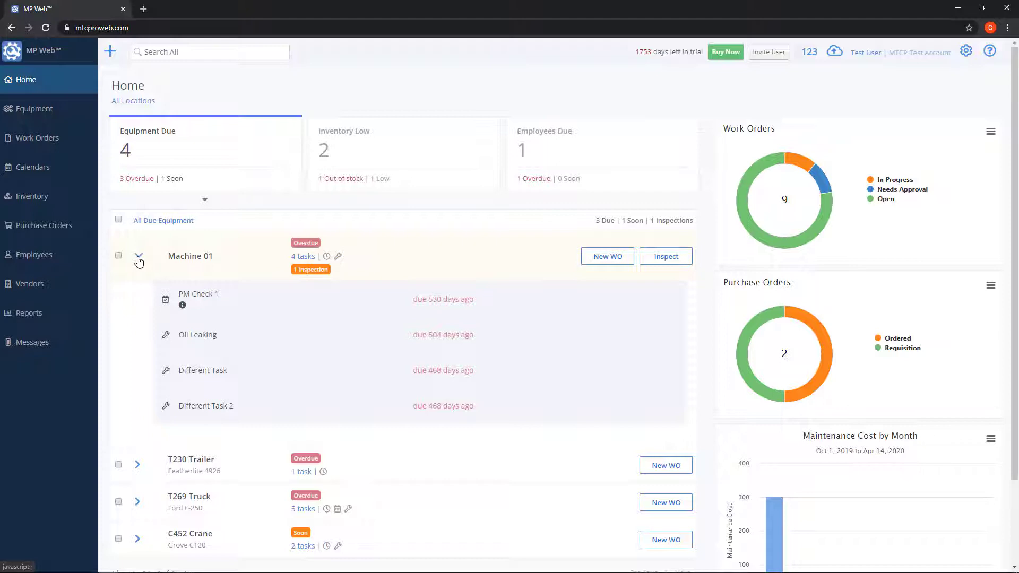
pyautogui.click(139, 258)
pyautogui.click(138, 298)
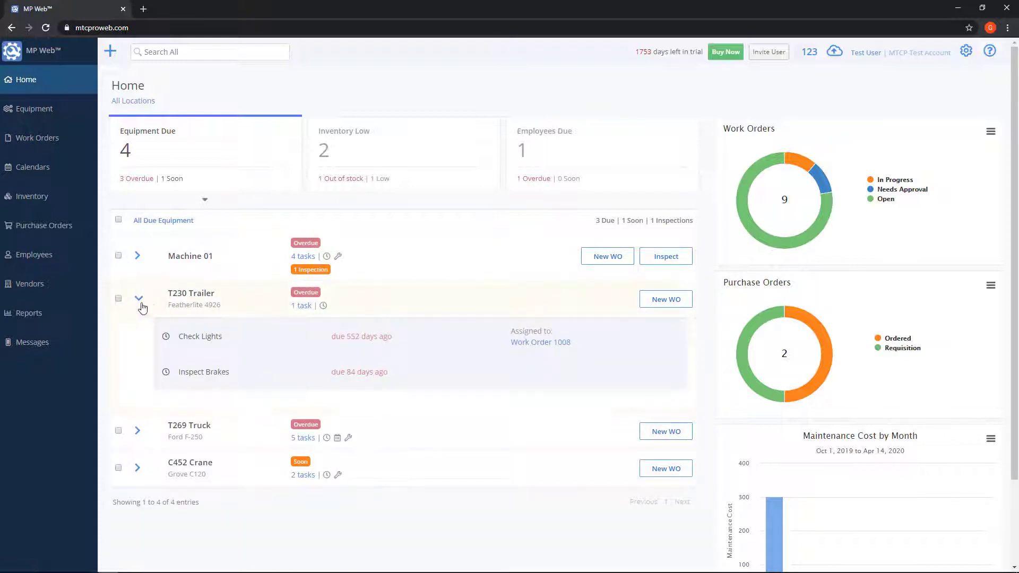
pyautogui.click(140, 301)
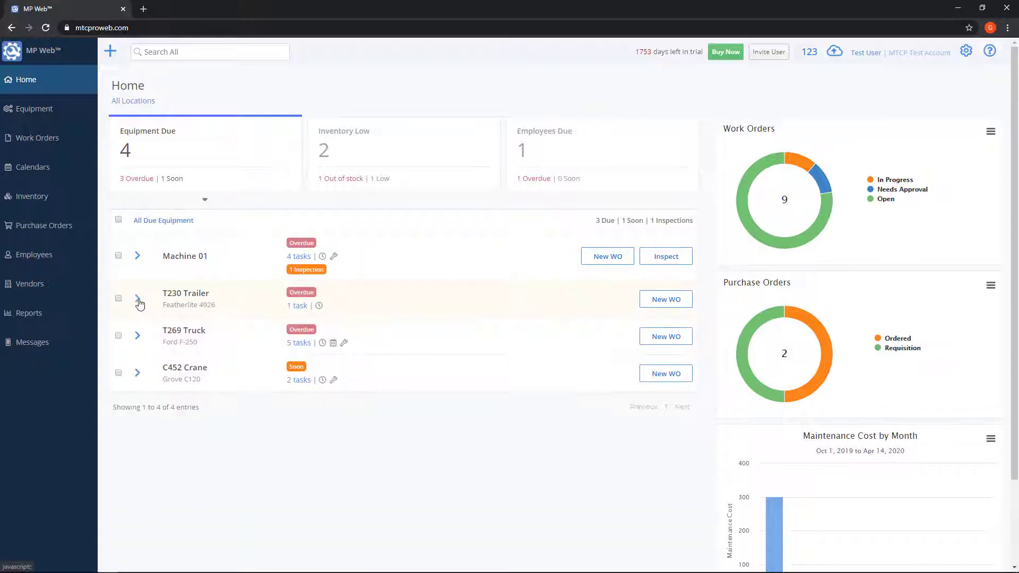
# Keep the due equipment filter on all equipment, then show the low-inventory parts list
pyautogui.click(167, 226)
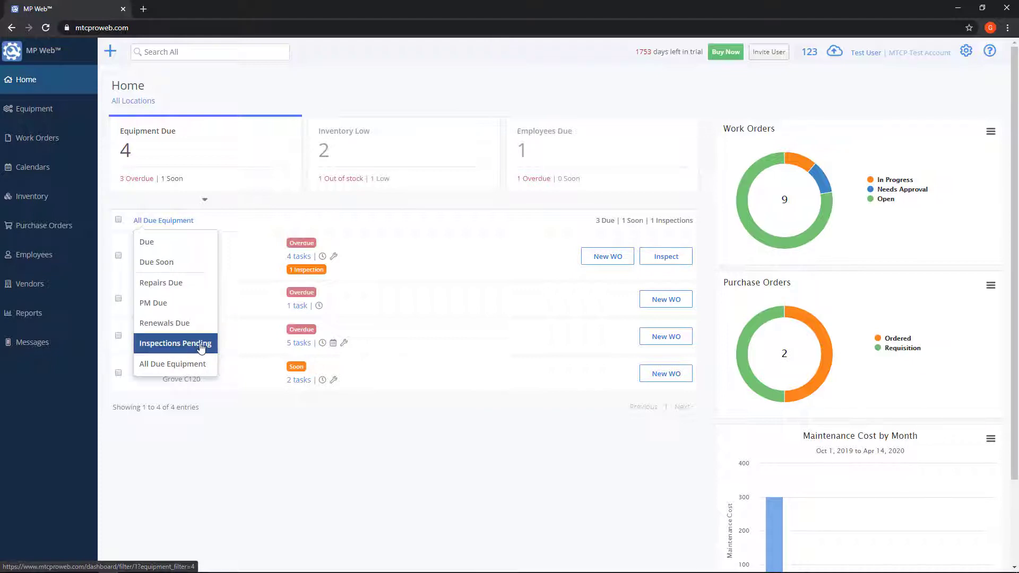
pyautogui.click(169, 365)
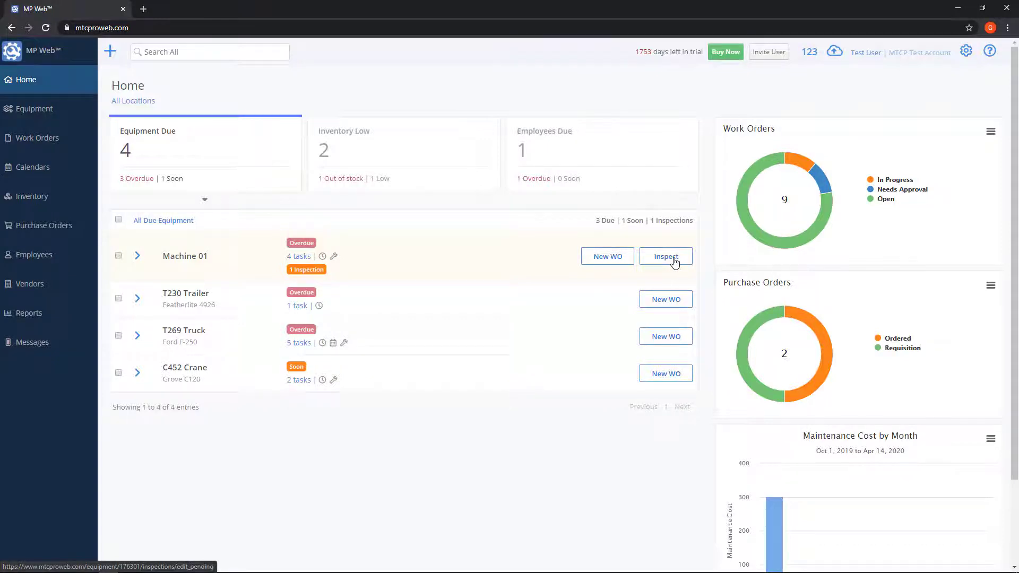
pyautogui.click(386, 157)
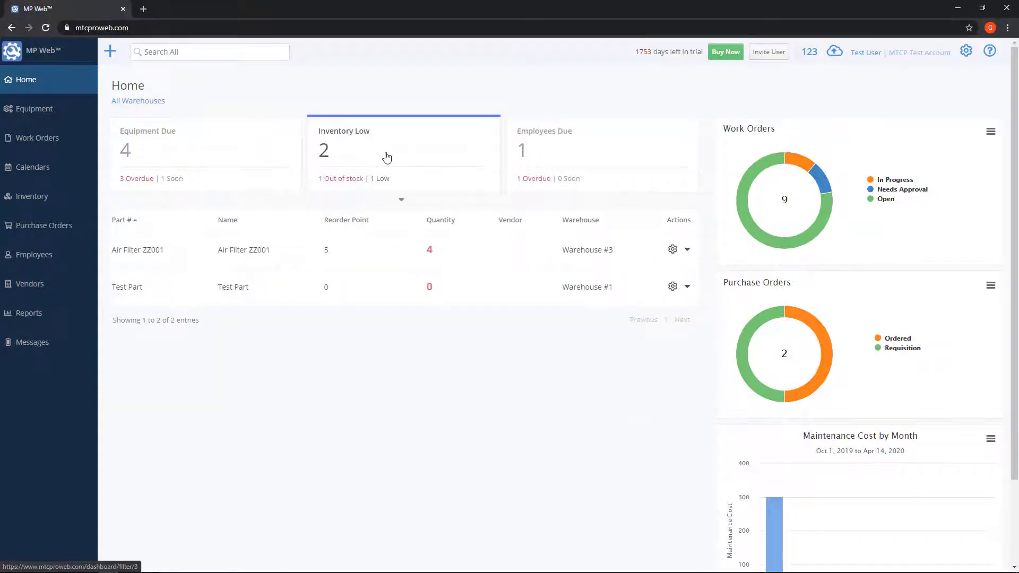
# Open the actions menu for the Air Filter ZZ001 part
pyautogui.click(674, 252)
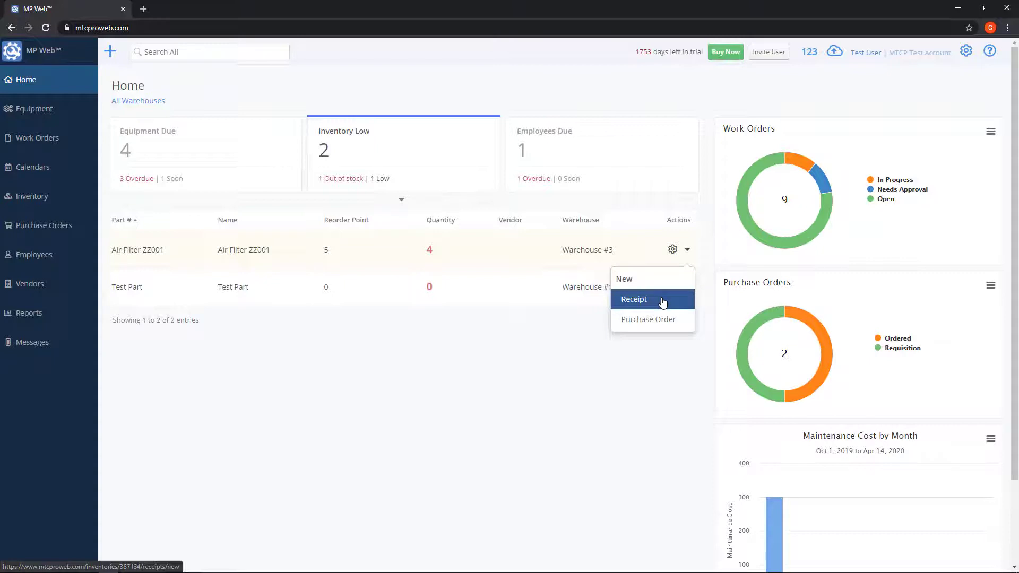
pyautogui.click(547, 347)
pyautogui.click(673, 254)
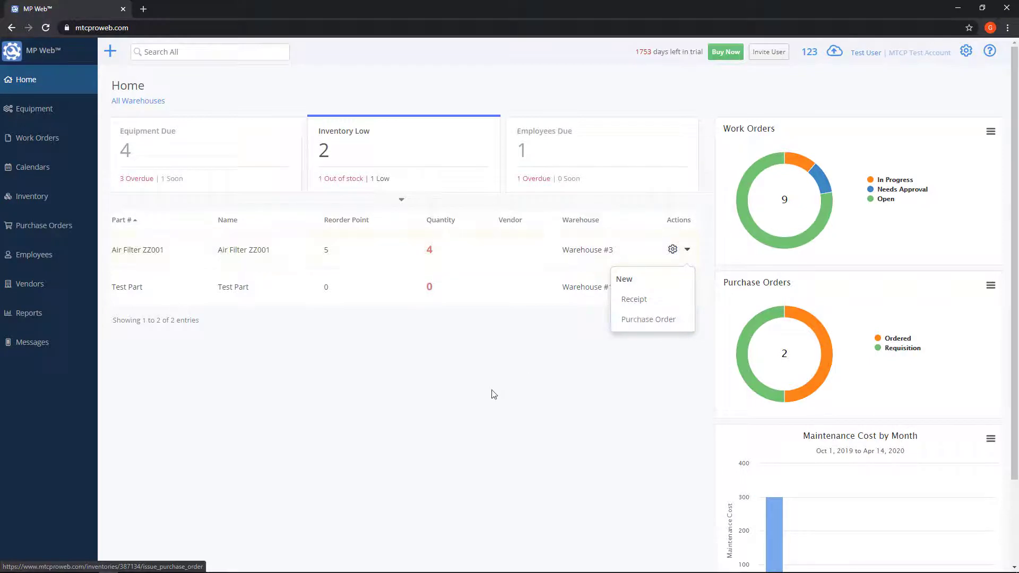
# Dismiss the actions menu, preview employees with due renewals, then return to the due equipment list
pyautogui.click(498, 370)
pyautogui.click(552, 151)
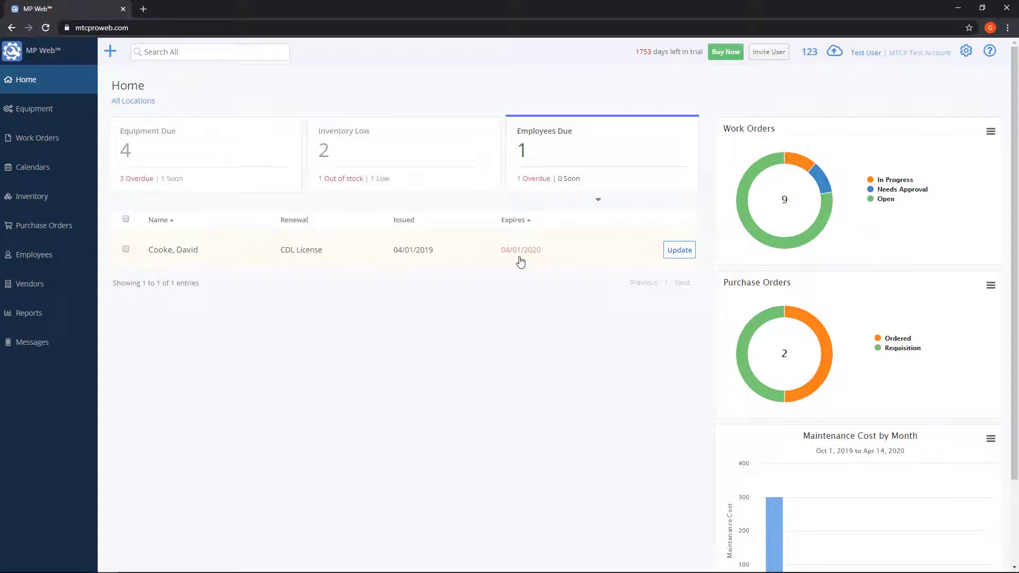
pyautogui.click(200, 150)
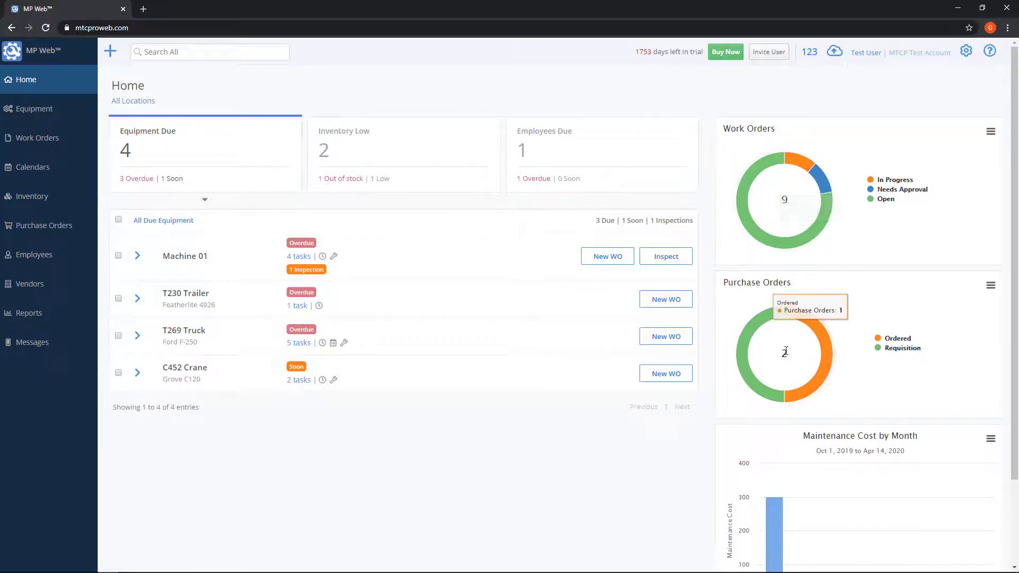
pyautogui.scroll(-2, 685, 429)
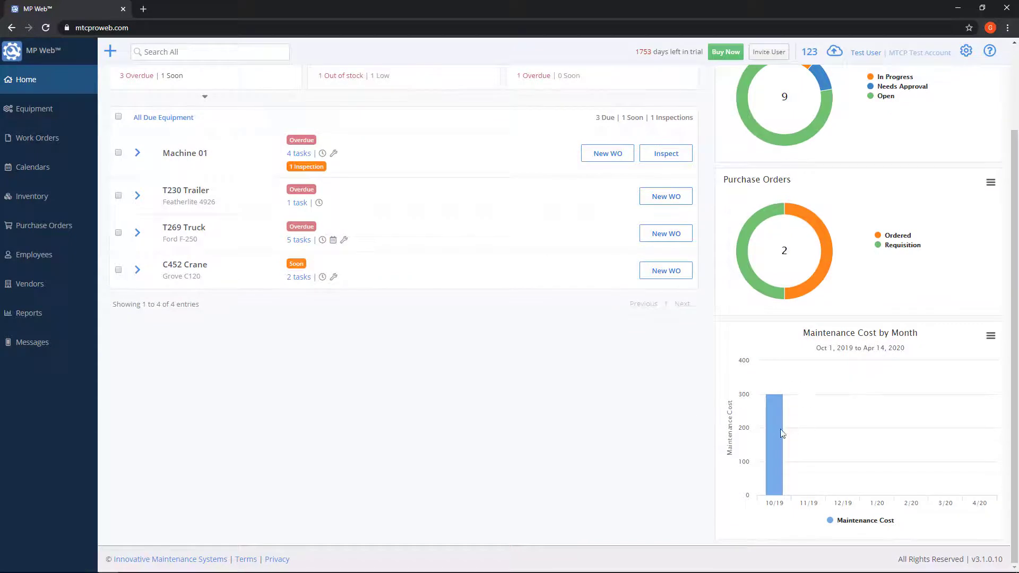
pyautogui.moveTo(772, 431)
pyautogui.scroll(1, 870, 417)
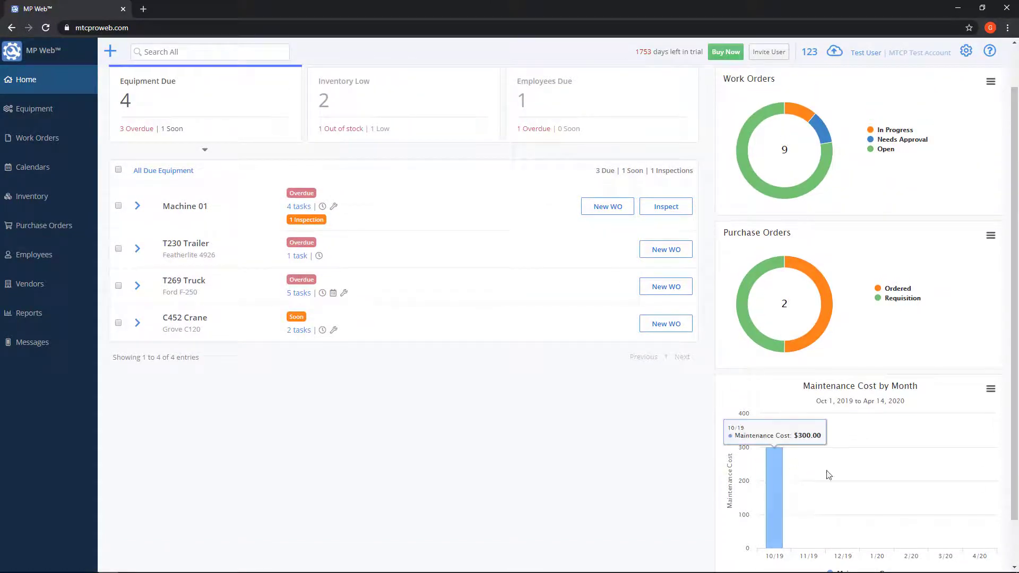
pyautogui.scroll(1, 824, 505)
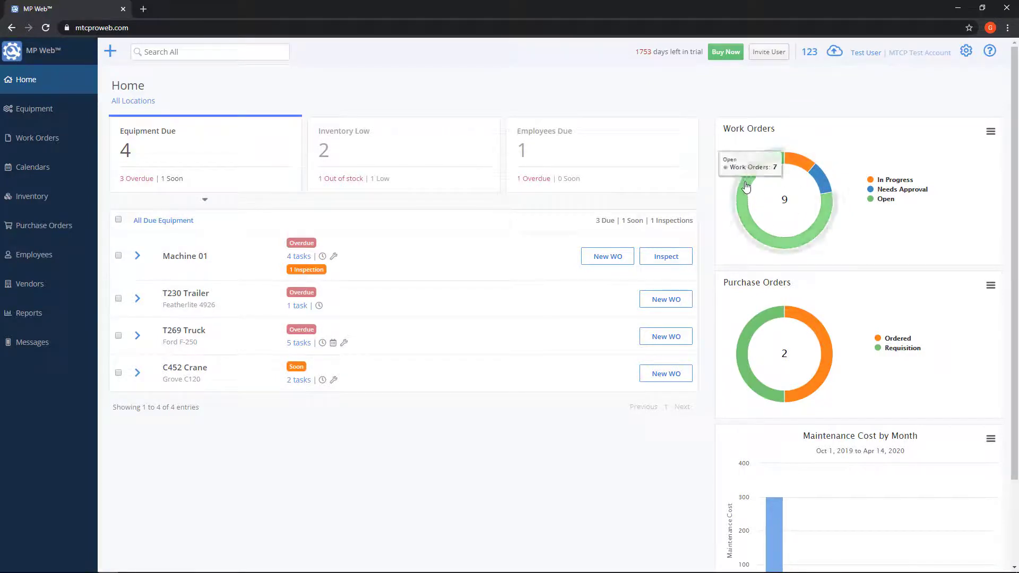
pyautogui.click(803, 165)
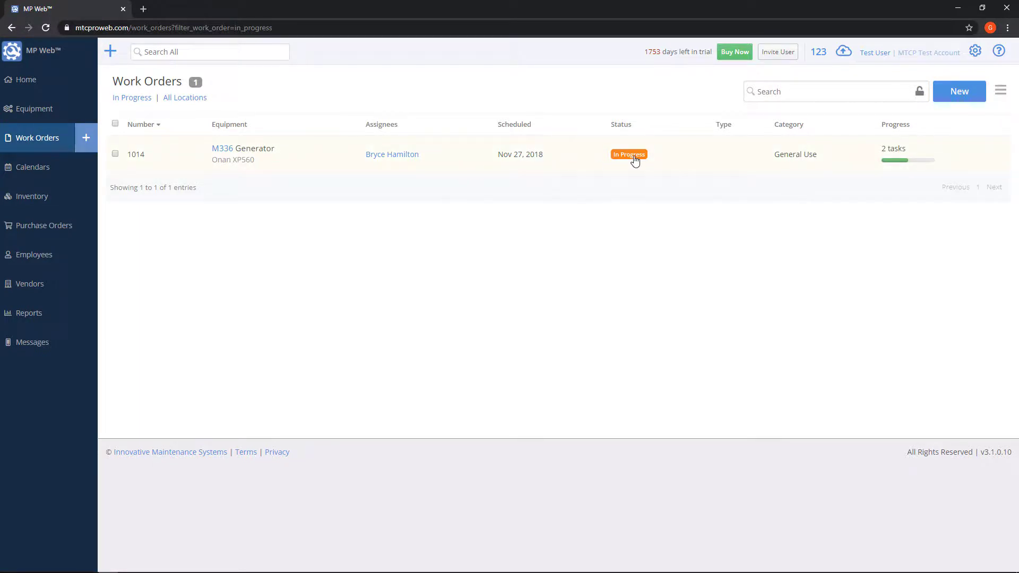
pyautogui.click(49, 88)
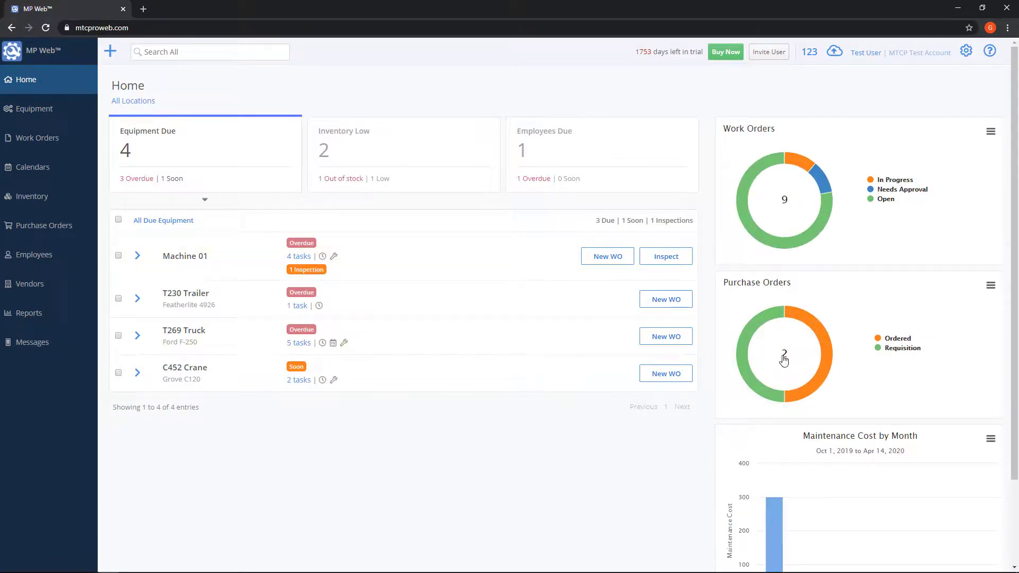
pyautogui.moveTo(749, 333)
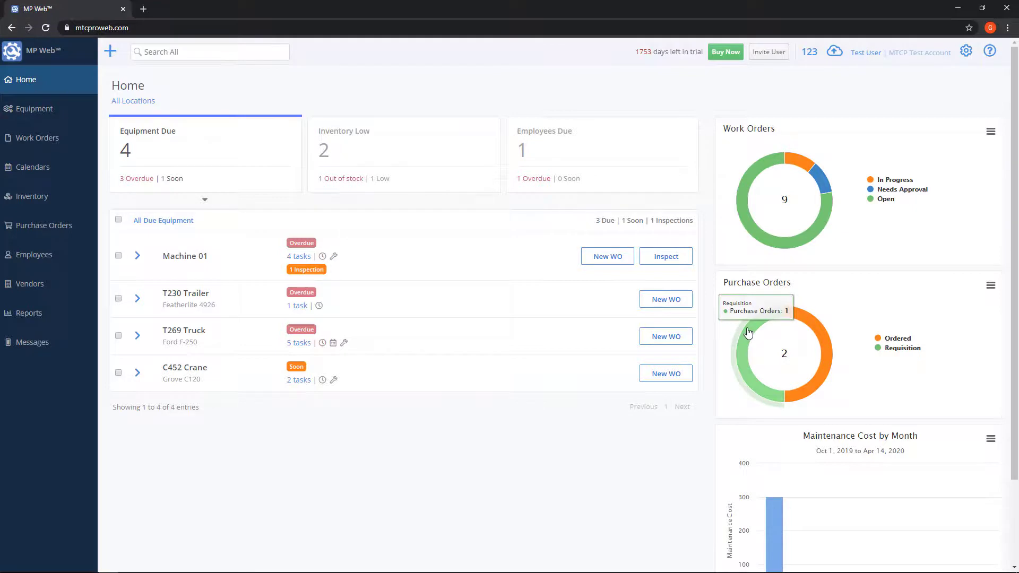
pyautogui.moveTo(820, 331)
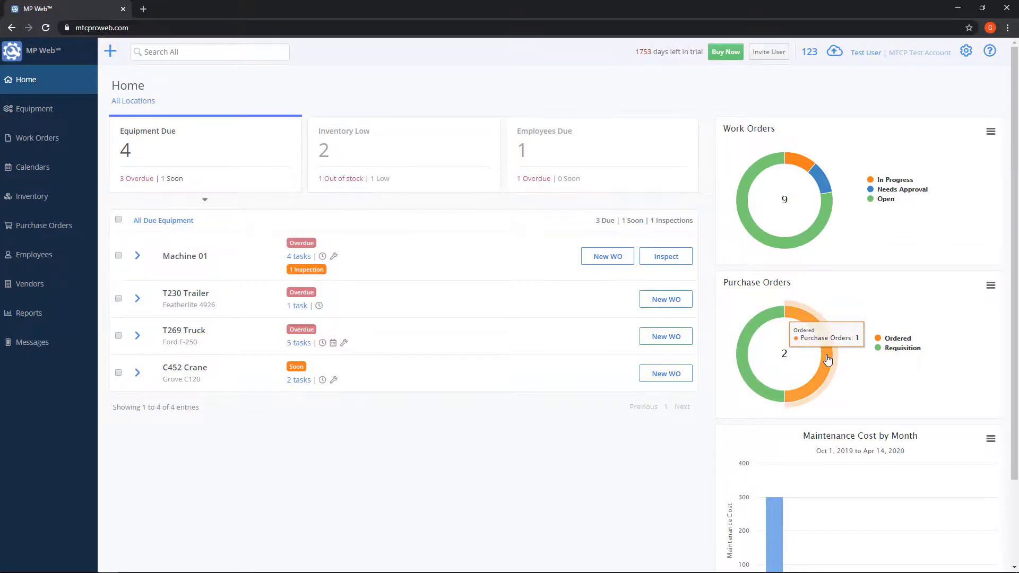
pyautogui.click(827, 359)
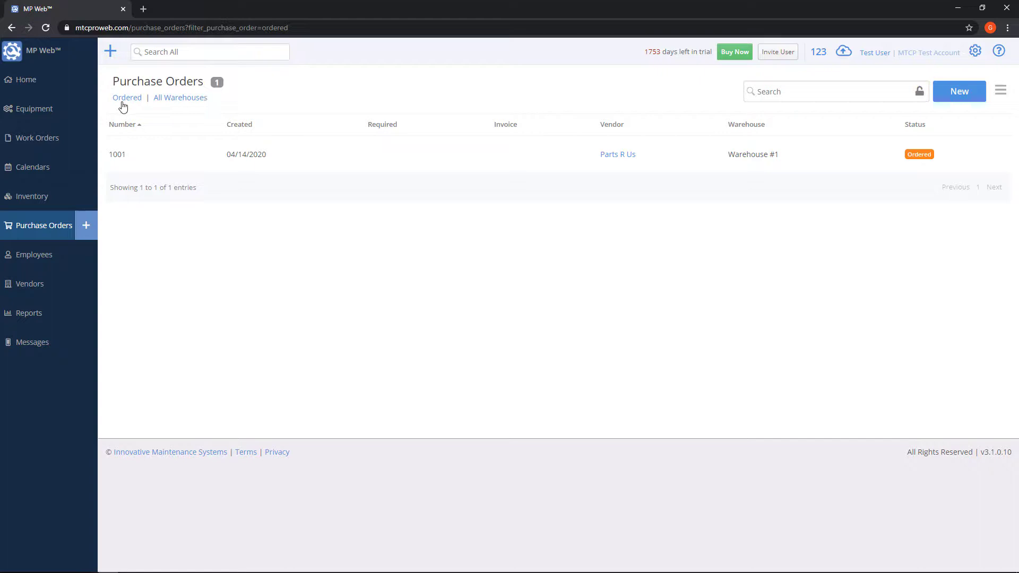
pyautogui.click(39, 87)
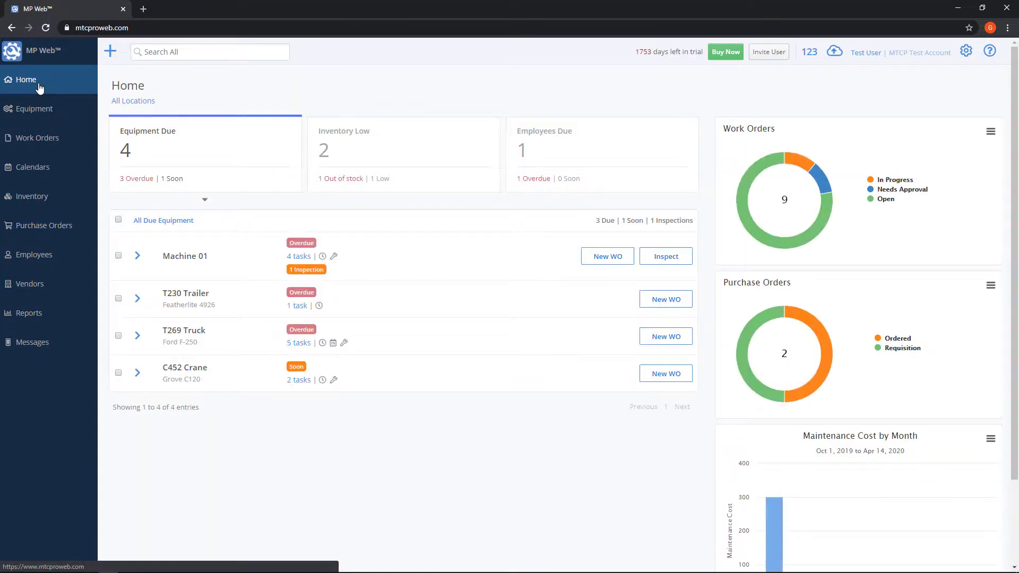
pyautogui.click(990, 132)
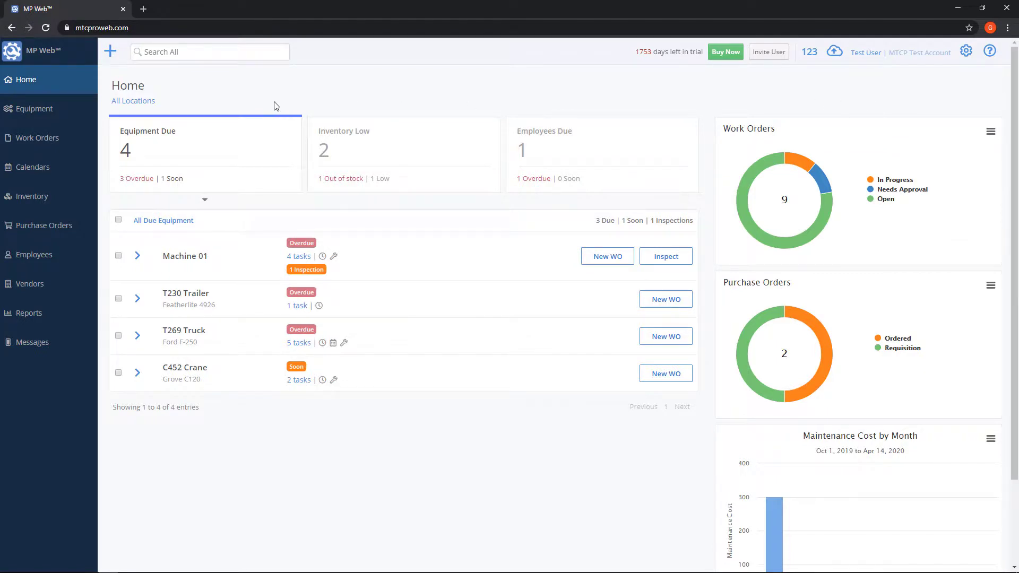
pyautogui.click(111, 54)
# Search all records for 'truck', open the HR773 Tow Truck record, then return Home
pyautogui.click(189, 58)
pyautogui.write('truck')
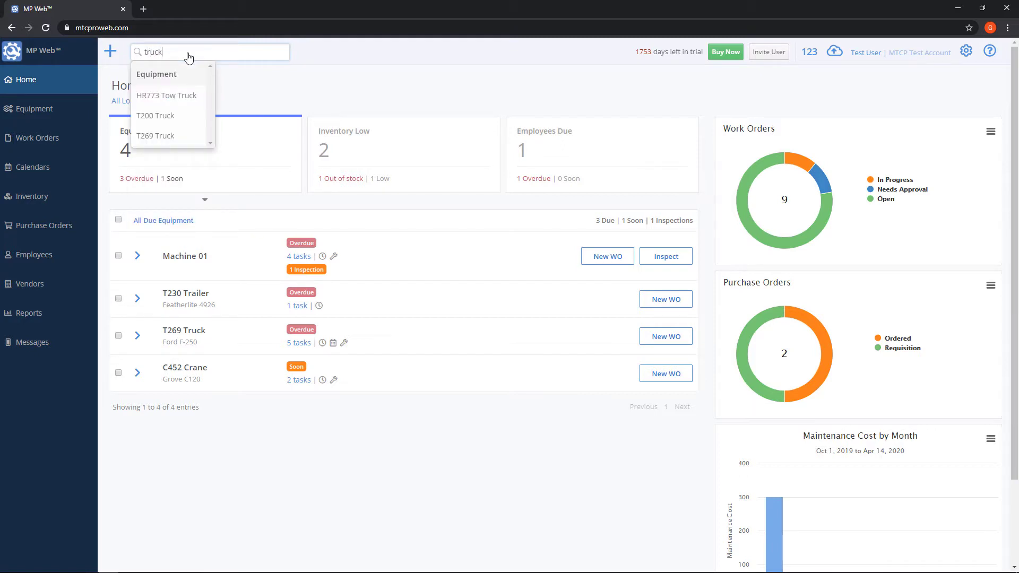
pyautogui.click(184, 101)
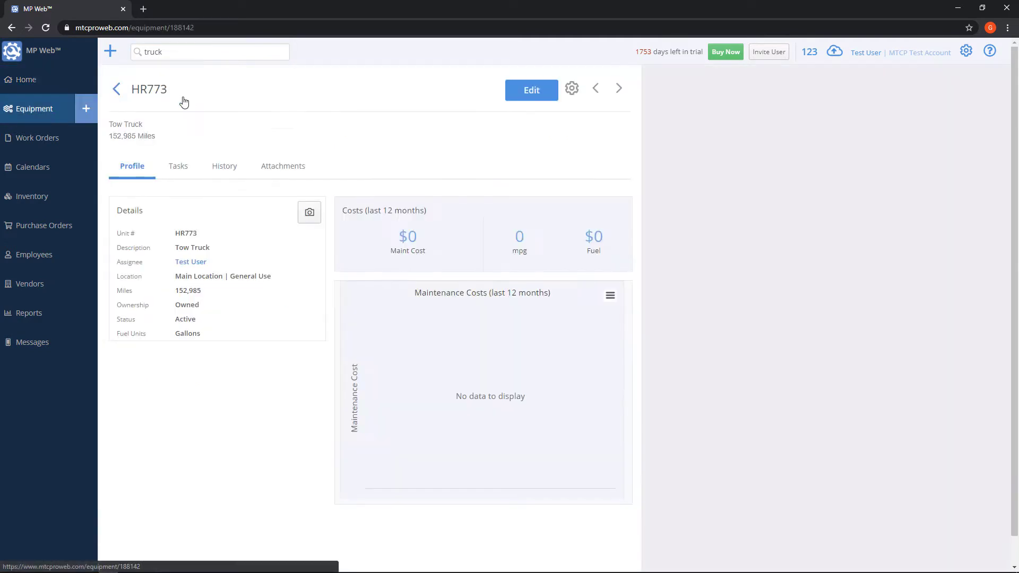
pyautogui.click(55, 86)
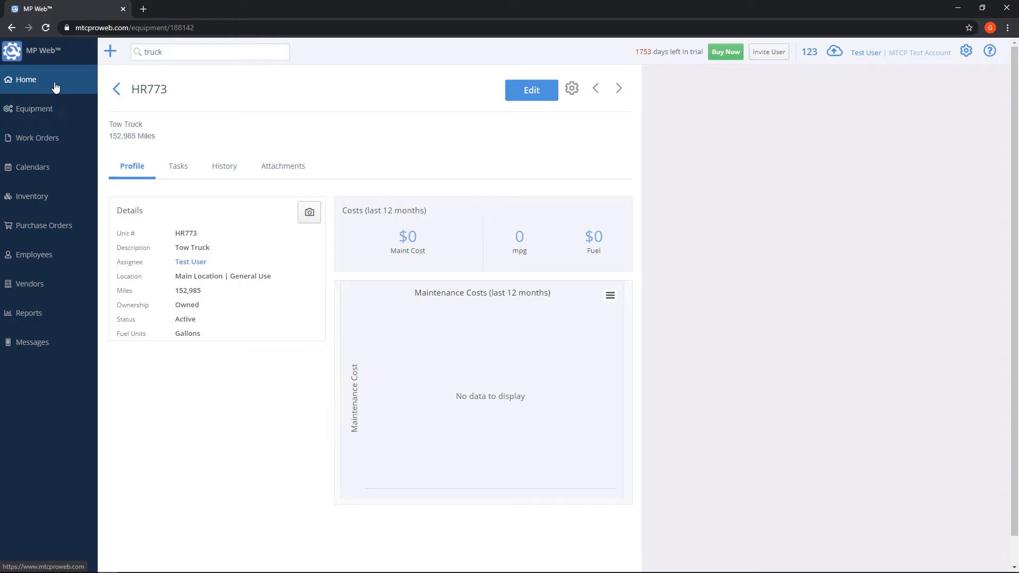